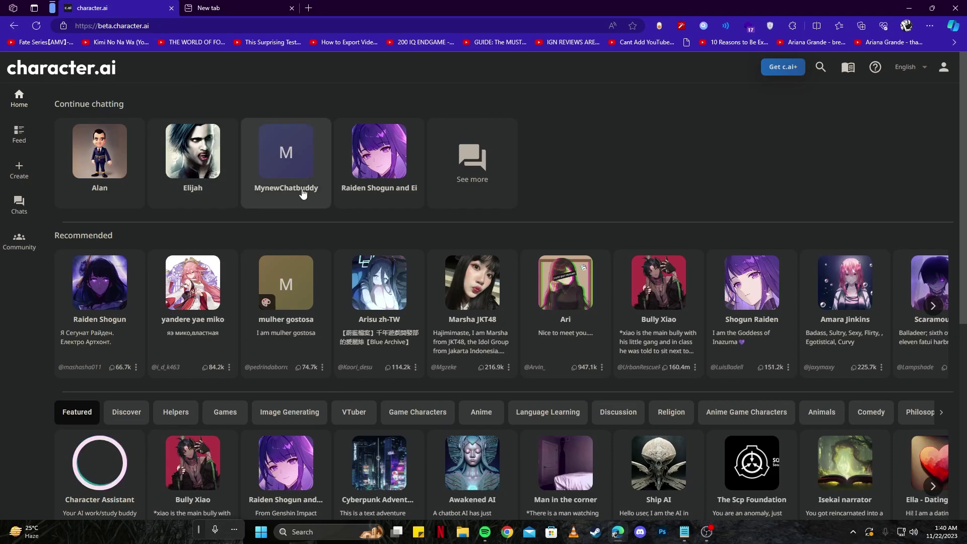
Open the Raiden Shogun and Ei chat from the Continue chatting section.
click(374, 195)
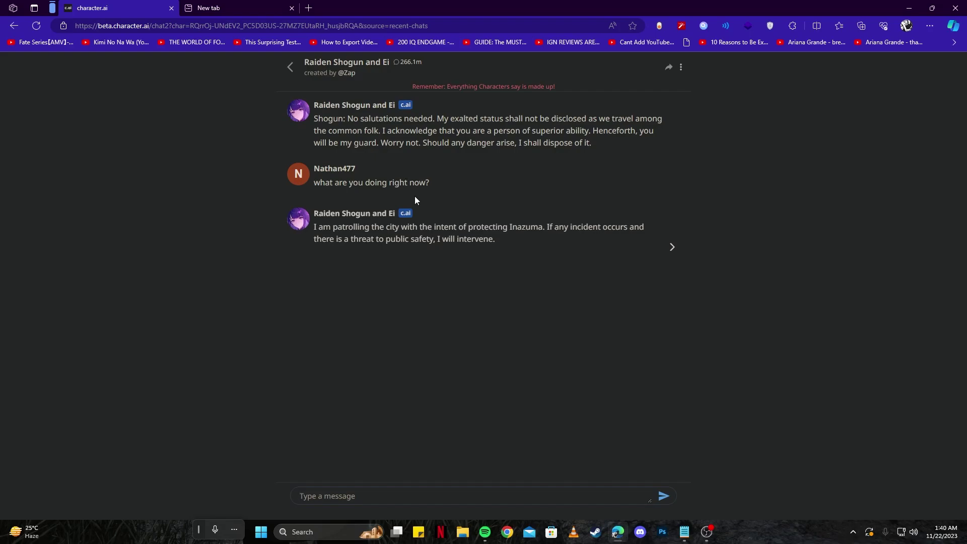
mouse_move(370, 175)
click(291, 69)
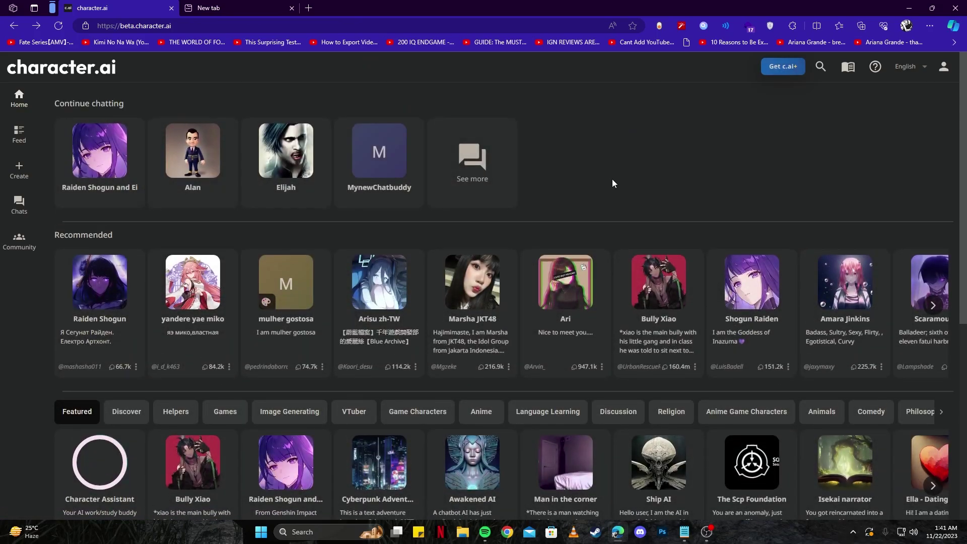
scroll(612, 183, down, 1)
scroll(613, 183, down, 1)
scroll(613, 183, down, 2)
scroll(612, 183, up, 4)
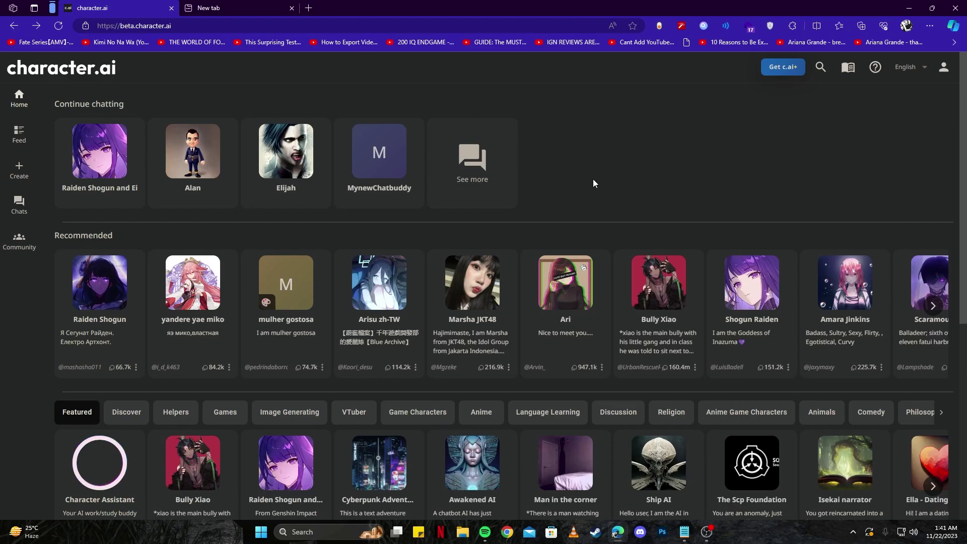
scroll(594, 183, down, 2)
scroll(594, 185, down, 2)
scroll(583, 166, up, 3)
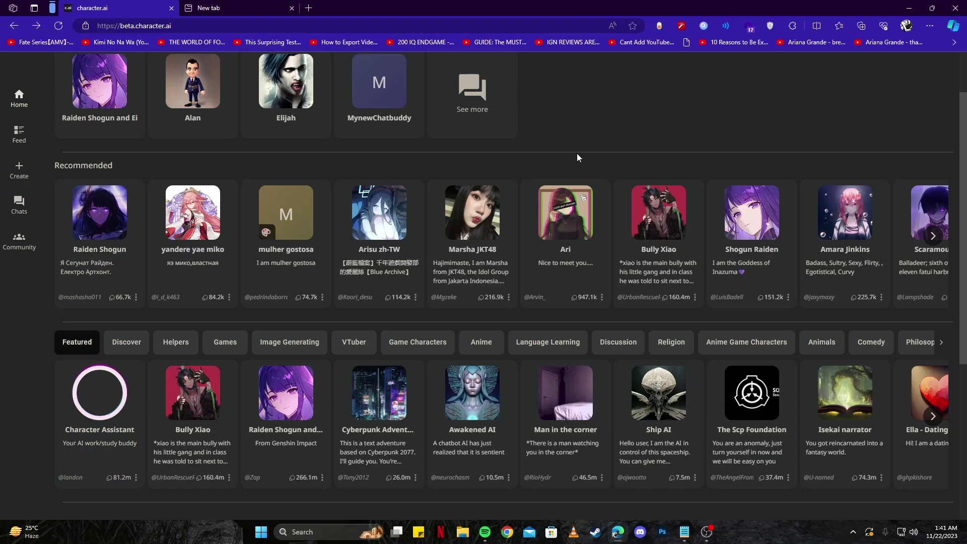
scroll(111, 160, up, 1)
click(112, 161)
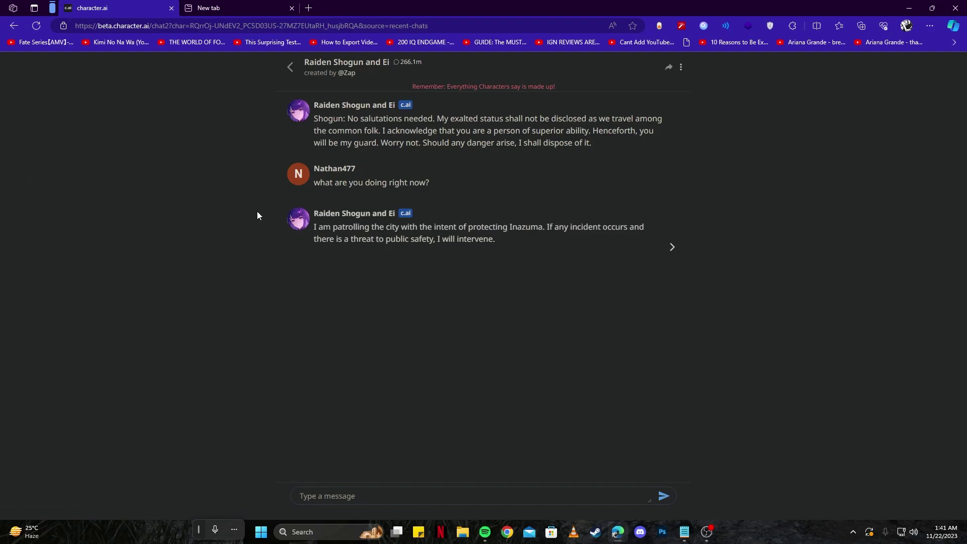